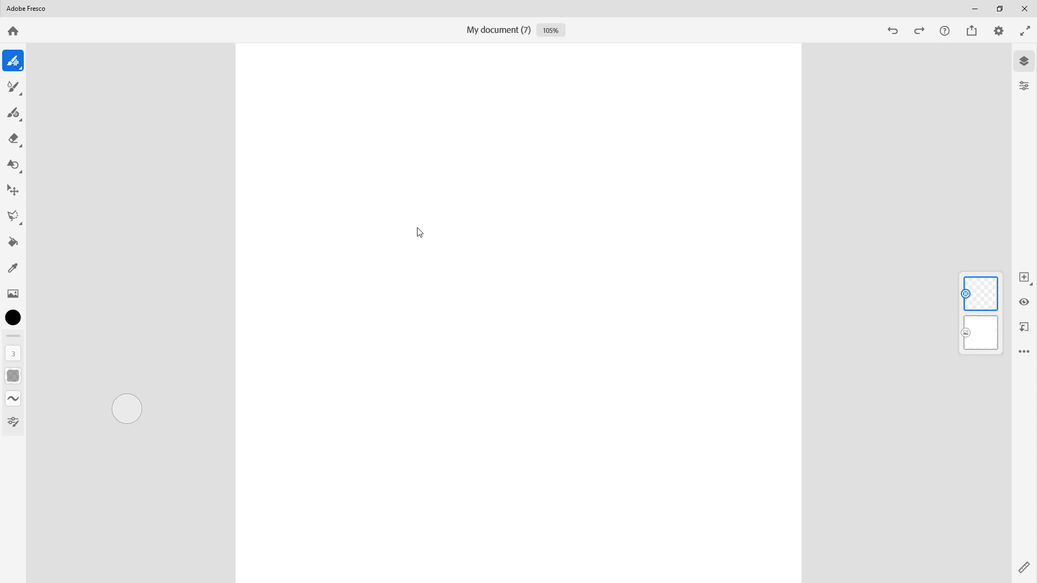
# Replace the Pixel Brush with the Live Brush tool, at size 60, on the blank canvas.
pyautogui.click(16, 91)
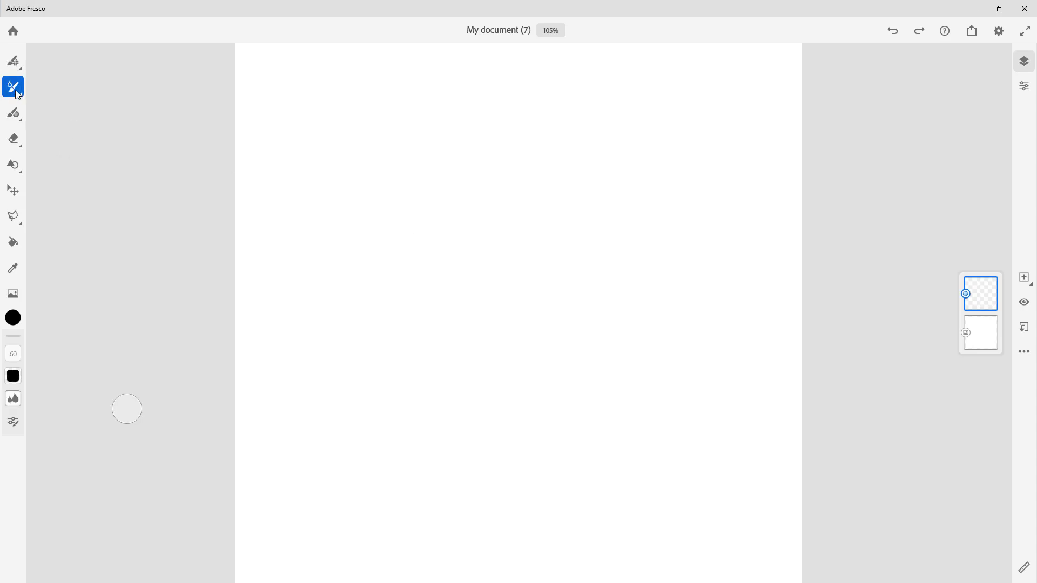
# Pick red as the paint colour and paint a large looping red oval blob.
pyautogui.click(18, 95)
pyautogui.click(15, 322)
pyautogui.click(16, 323)
pyautogui.click(16, 323)
pyautogui.click(120, 280)
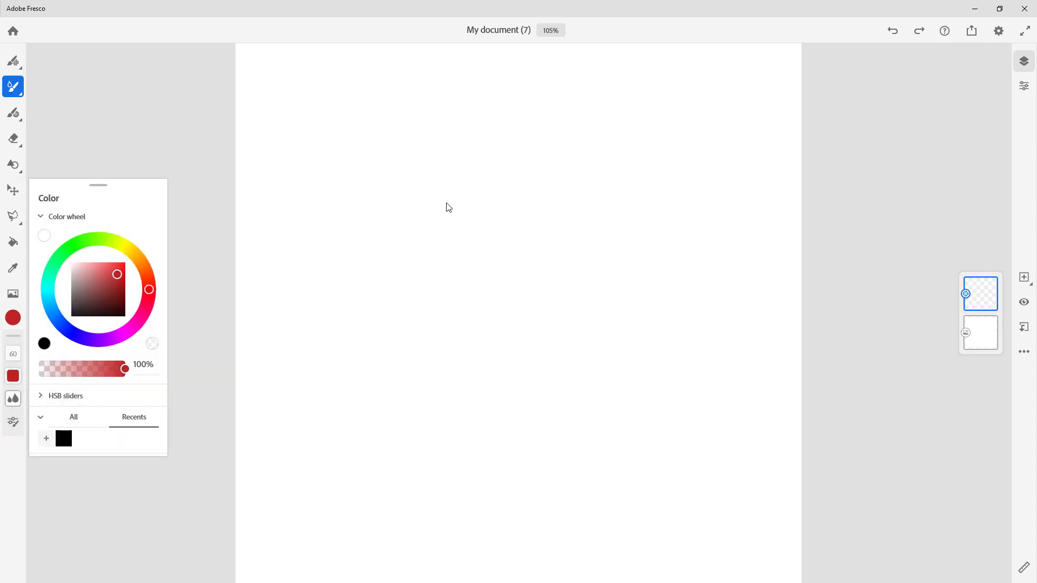
pyautogui.click(448, 254)
pyautogui.moveTo(448, 254)
pyautogui.mouseDown()
pyautogui.moveTo(560, 213)
pyautogui.moveTo(302, 265)
pyautogui.mouseUp()
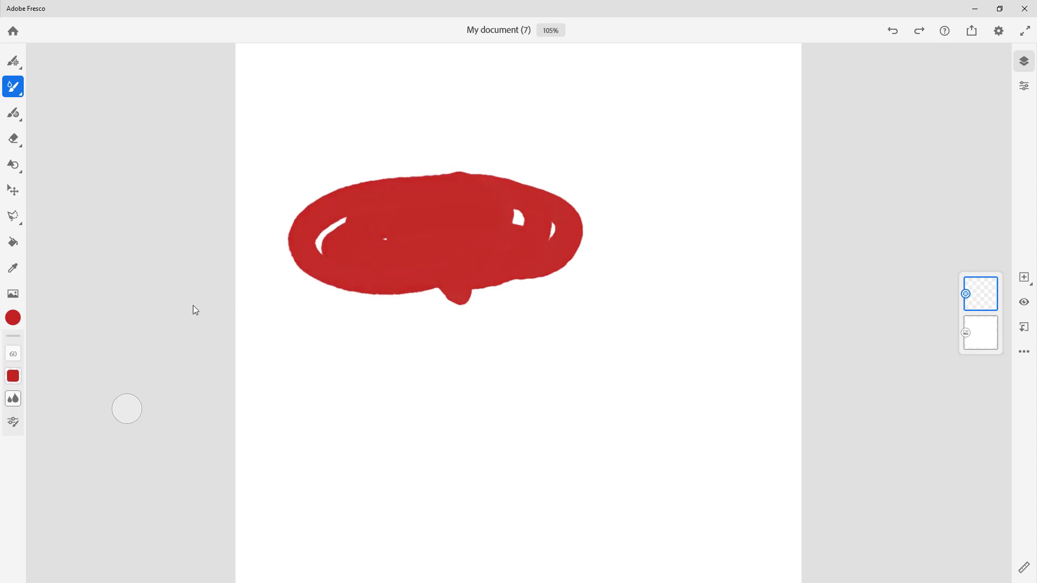
# Shift the hue from red to yellow and paint a yellow blob blending under the oval.
pyautogui.click(13, 377)
pyautogui.click(13, 318)
pyautogui.moveTo(150, 275)
pyautogui.mouseDown()
pyautogui.moveTo(125, 251)
pyautogui.moveTo(169, 257)
pyautogui.moveTo(129, 241)
pyautogui.mouseUp()
pyautogui.moveTo(414, 295)
pyautogui.mouseDown()
pyautogui.moveTo(379, 304)
pyautogui.moveTo(482, 274)
pyautogui.moveTo(548, 294)
pyautogui.moveTo(497, 283)
pyautogui.moveTo(563, 336)
pyautogui.mouseUp()
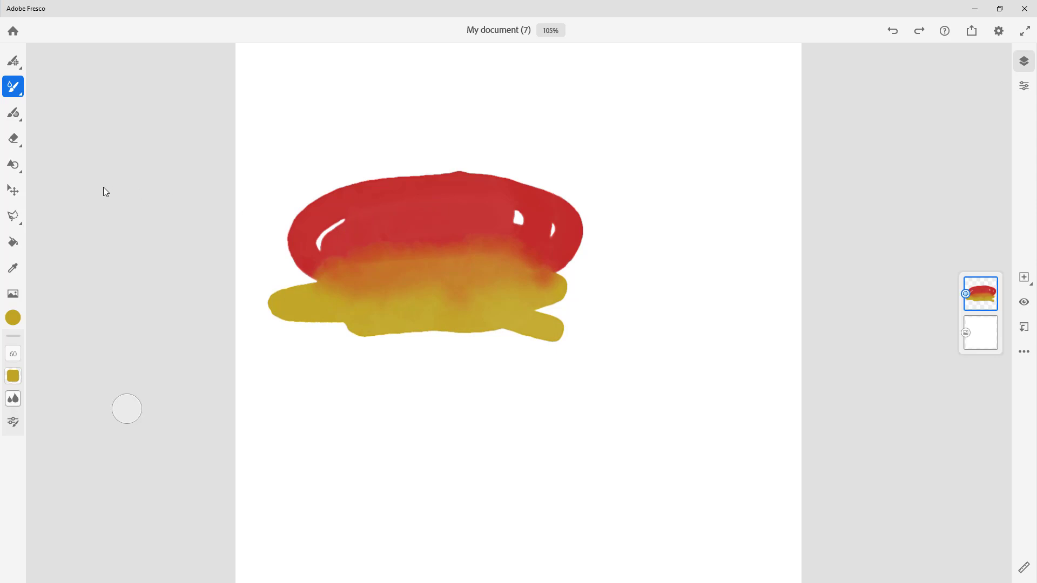
pyautogui.click(15, 144)
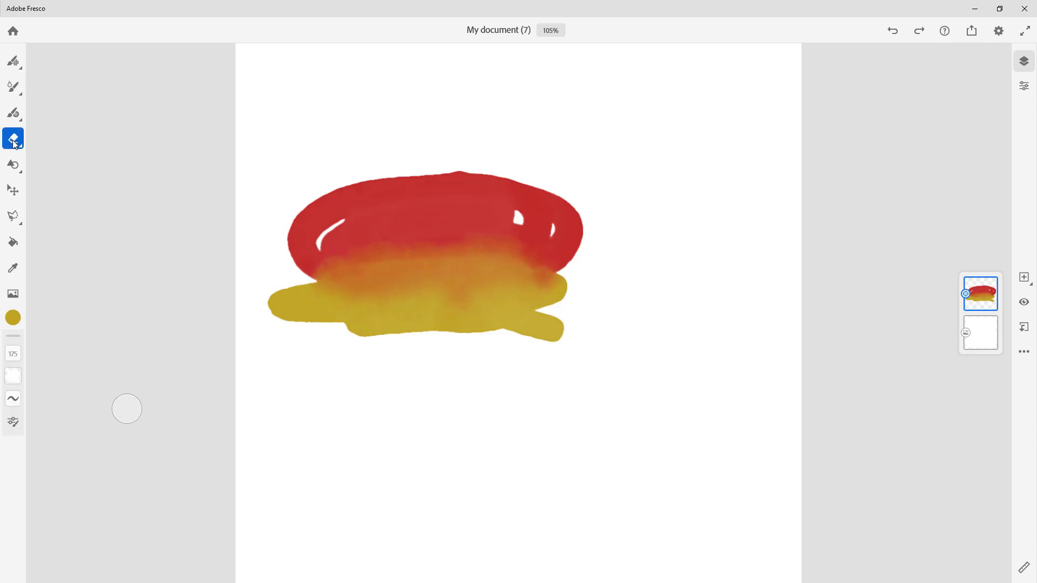
# Choose the Brush Tilt pixel eraser and cut a ragged white gap through the red oval's top.
pyautogui.click(14, 142)
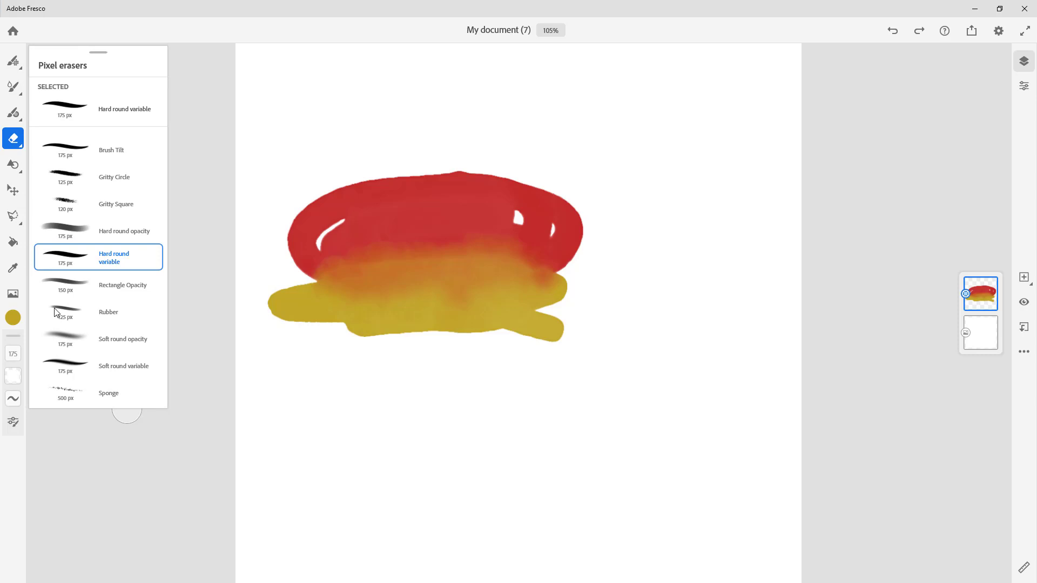
pyautogui.click(121, 157)
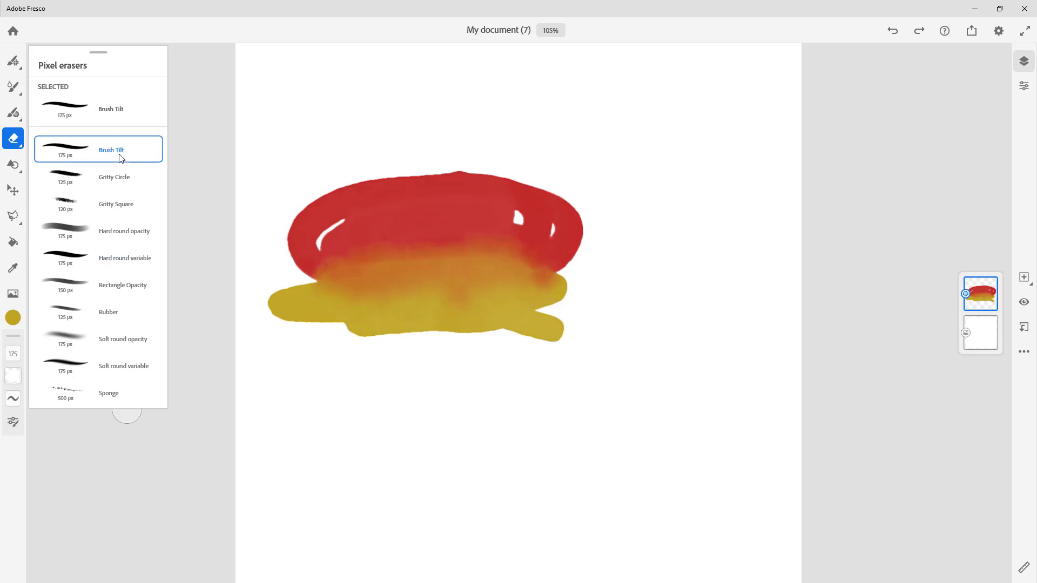
pyautogui.click(376, 166)
pyautogui.moveTo(375, 205)
pyautogui.mouseDown()
pyautogui.moveTo(376, 195)
pyautogui.moveTo(394, 202)
pyautogui.moveTo(424, 180)
pyautogui.moveTo(457, 177)
pyautogui.mouseUp()
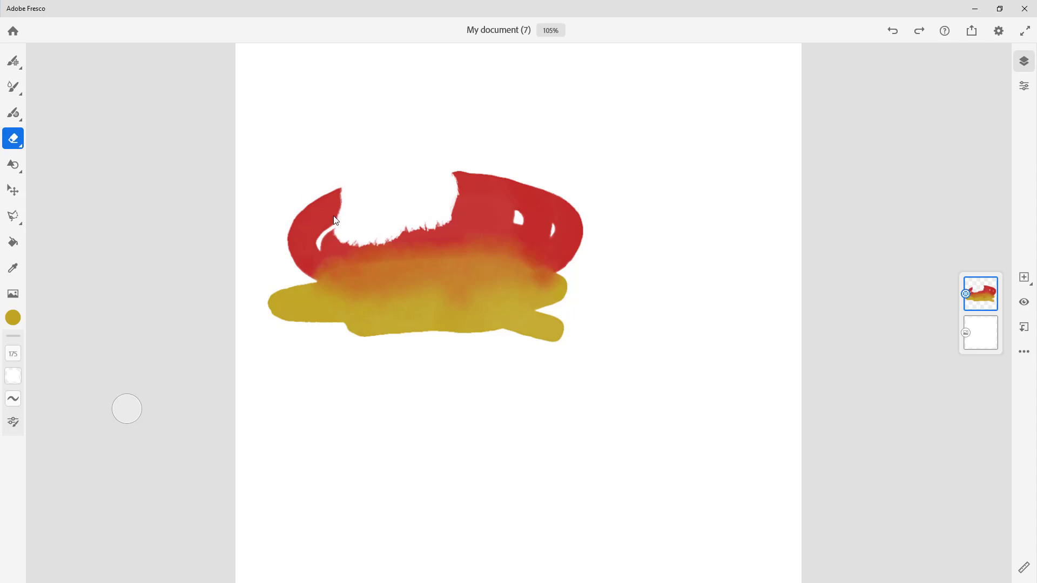
# Shrink the eraser to 100 and widen the red top's erased patch at minimal flow.
pyautogui.click(19, 357)
pyautogui.moveTo(38, 383)
pyautogui.mouseDown()
pyautogui.moveTo(37, 373)
pyautogui.moveTo(37, 391)
pyautogui.mouseUp()
pyautogui.moveTo(456, 174); pyautogui.dragTo(470, 202)
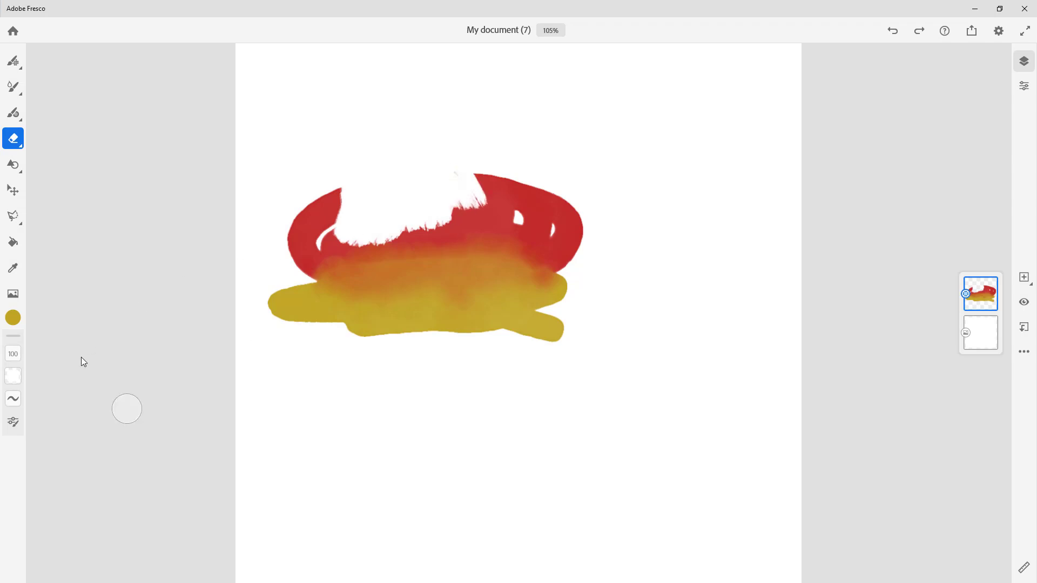
pyautogui.click(13, 377)
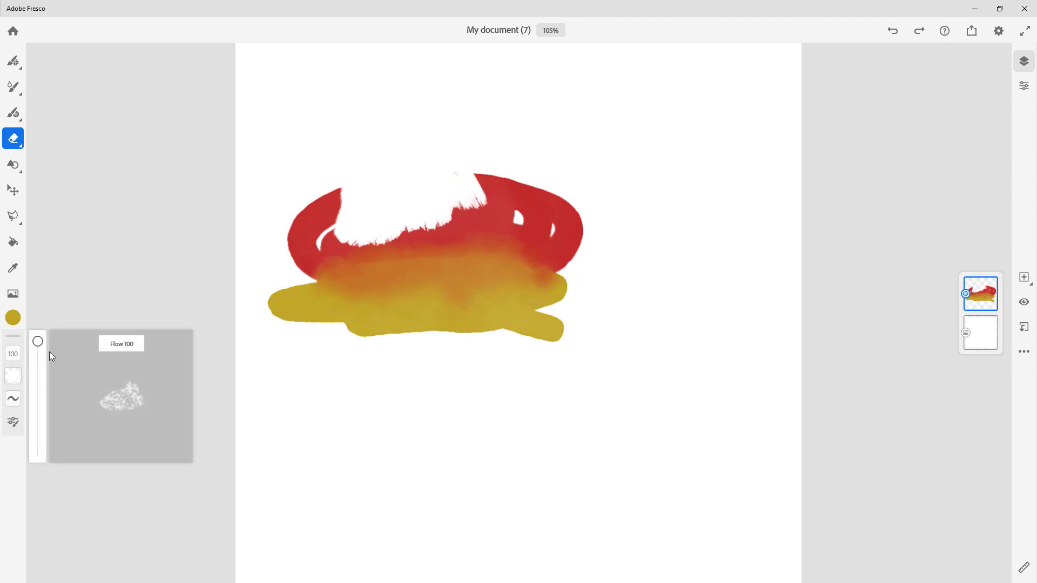
pyautogui.moveTo(37, 342)
pyautogui.mouseDown()
pyautogui.moveTo(29, 459)
pyautogui.moveTo(38, 405)
pyautogui.mouseUp()
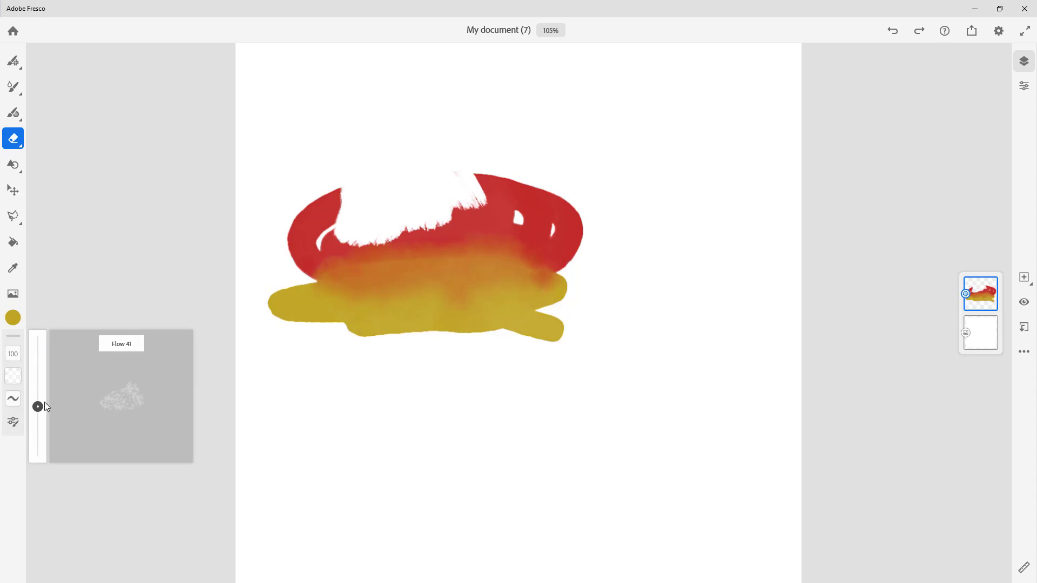
pyautogui.moveTo(523, 165)
pyautogui.mouseDown()
pyautogui.moveTo(497, 201)
pyautogui.moveTo(401, 197)
pyautogui.mouseUp()
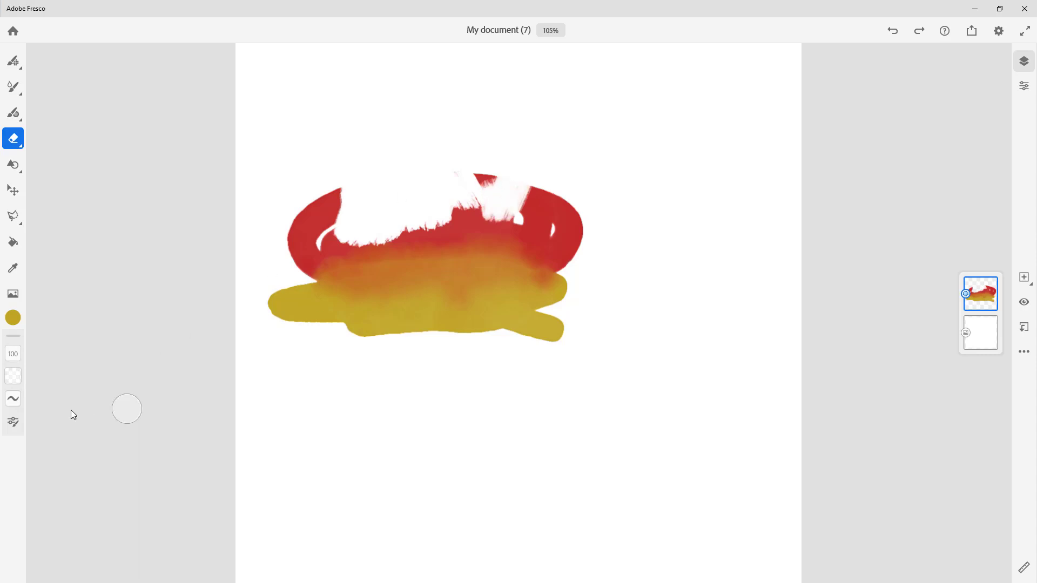
# Set eraser flow to 13, softly erase the red's right side, then drop flow to 3.
pyautogui.click(13, 378)
pyautogui.moveTo(37, 406); pyautogui.dragTo(37, 438)
pyautogui.moveTo(572, 201); pyautogui.dragTo(550, 231)
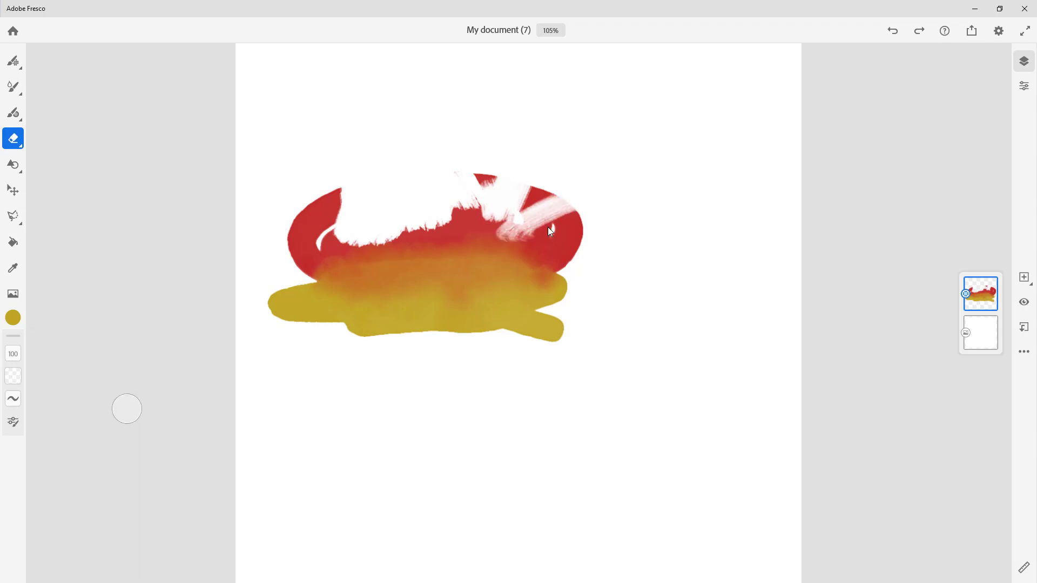
pyautogui.click(13, 400)
pyautogui.moveTo(37, 436); pyautogui.dragTo(38, 459)
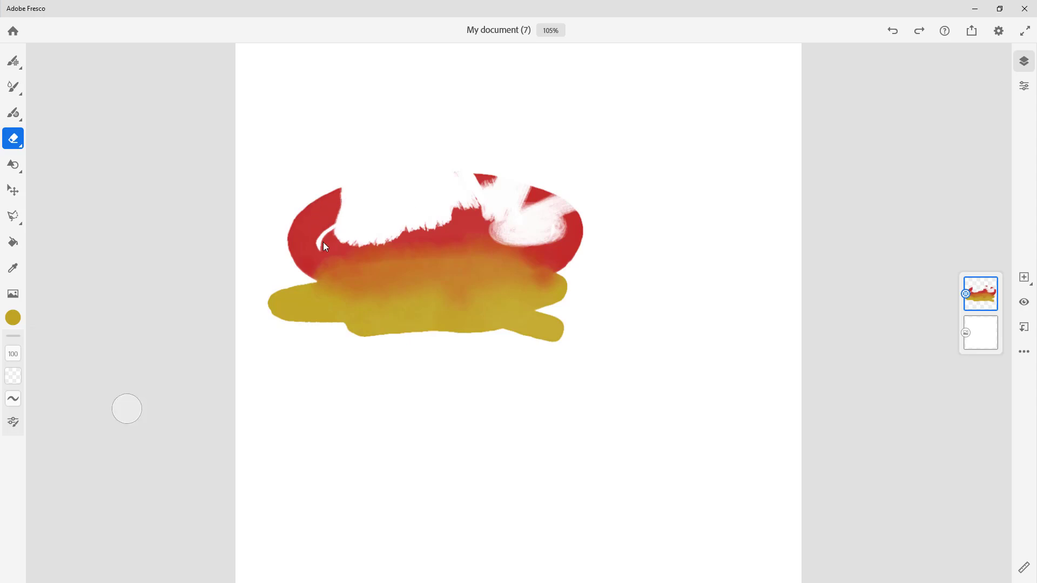
# Raise eraser flow to 18 and erase the upper-left red area.
pyautogui.click(13, 399)
pyautogui.moveTo(37, 453)
pyautogui.mouseDown()
pyautogui.moveTo(36, 417)
pyautogui.moveTo(38, 436)
pyautogui.mouseUp()
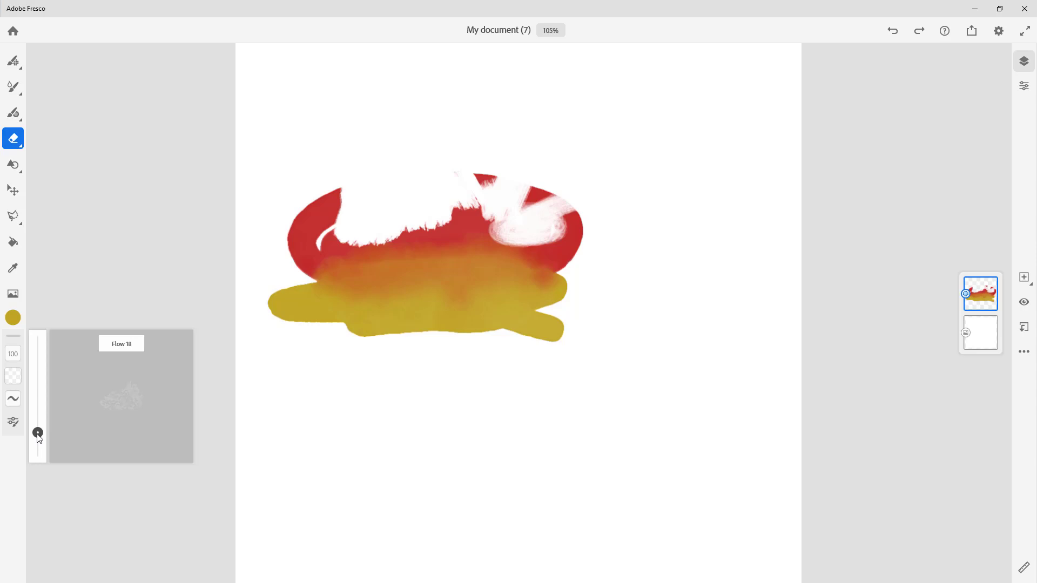
pyautogui.moveTo(294, 216)
pyautogui.mouseDown()
pyautogui.moveTo(350, 212)
pyautogui.moveTo(324, 200)
pyautogui.mouseUp()
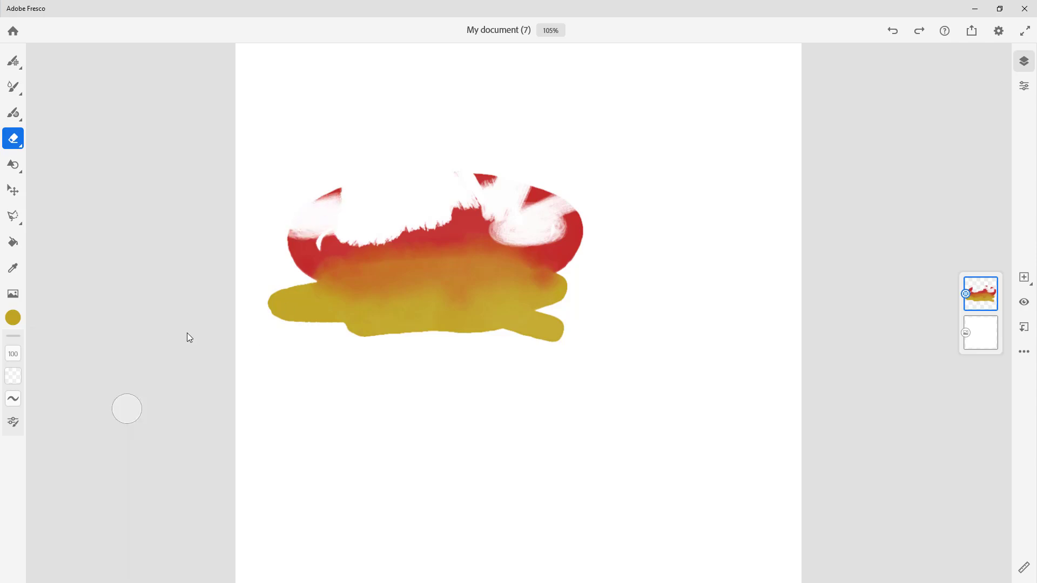
# Set smoothing to 94 and erase smooth white streaks through the yellow-orange paint.
pyautogui.click(13, 399)
pyautogui.moveTo(39, 452); pyautogui.dragTo(47, 326)
pyautogui.moveTo(416, 324)
pyautogui.mouseDown()
pyautogui.moveTo(469, 280)
pyautogui.moveTo(497, 320)
pyautogui.moveTo(417, 310)
pyautogui.moveTo(456, 281)
pyautogui.moveTo(469, 320)
pyautogui.mouseUp()
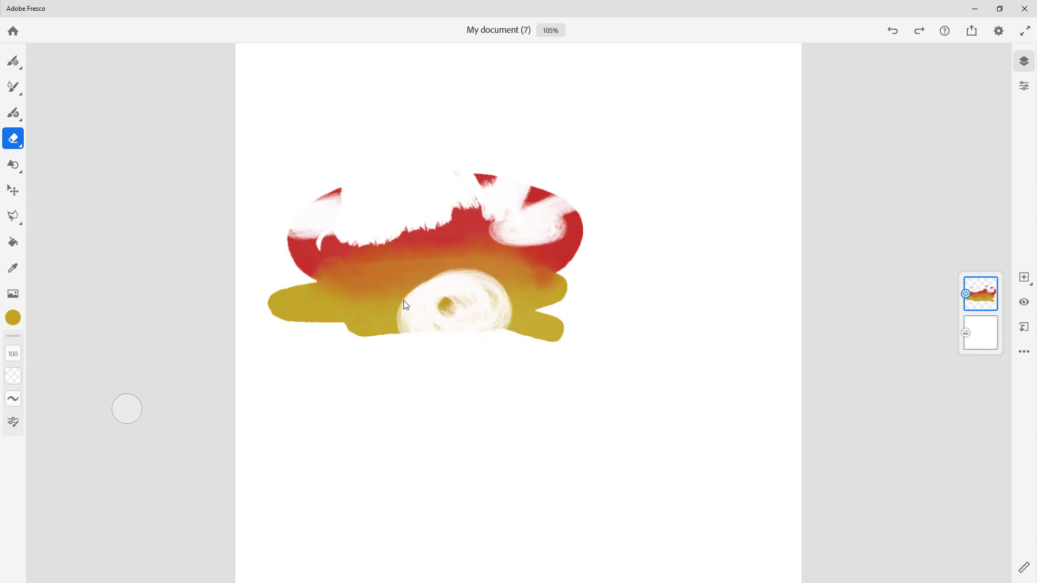
pyautogui.moveTo(394, 364)
pyautogui.mouseDown()
pyautogui.moveTo(375, 302)
pyautogui.moveTo(344, 288)
pyautogui.moveTo(374, 242)
pyautogui.mouseUp()
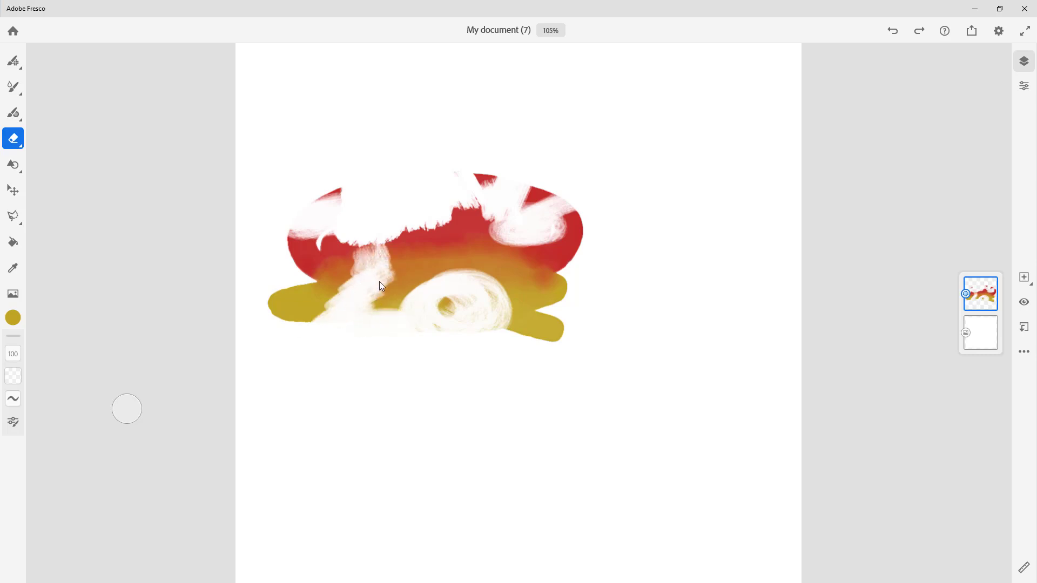
# Set smoothing to 0 and erase through the lower-right yellow and orange middle.
pyautogui.click(8, 403)
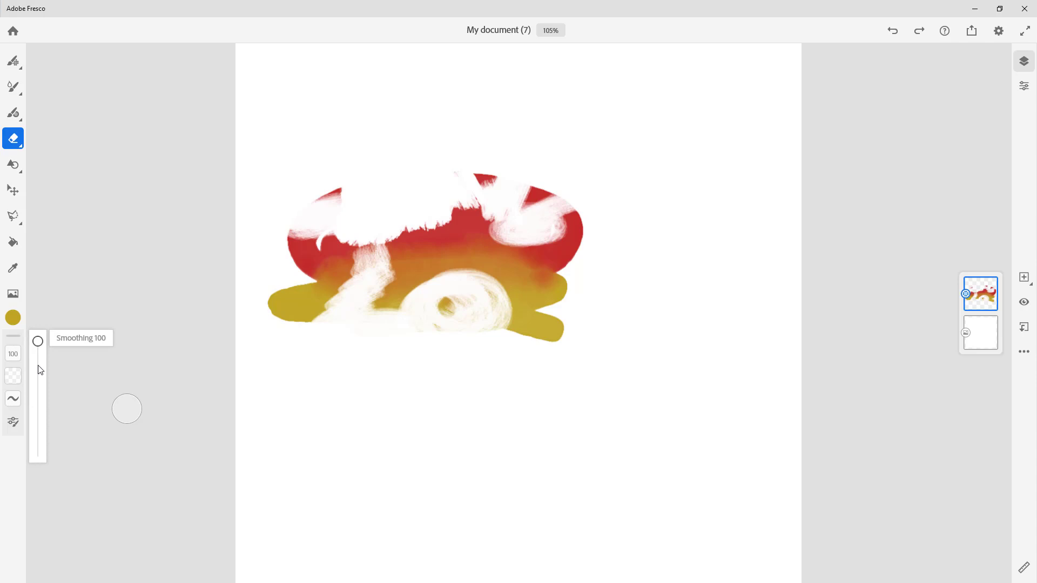
pyautogui.moveTo(37, 339); pyautogui.dragTo(34, 470)
pyautogui.moveTo(532, 360)
pyautogui.mouseDown()
pyautogui.moveTo(475, 327)
pyautogui.moveTo(567, 276)
pyautogui.moveTo(498, 276)
pyautogui.moveTo(506, 257)
pyautogui.moveTo(481, 246)
pyautogui.mouseUp()
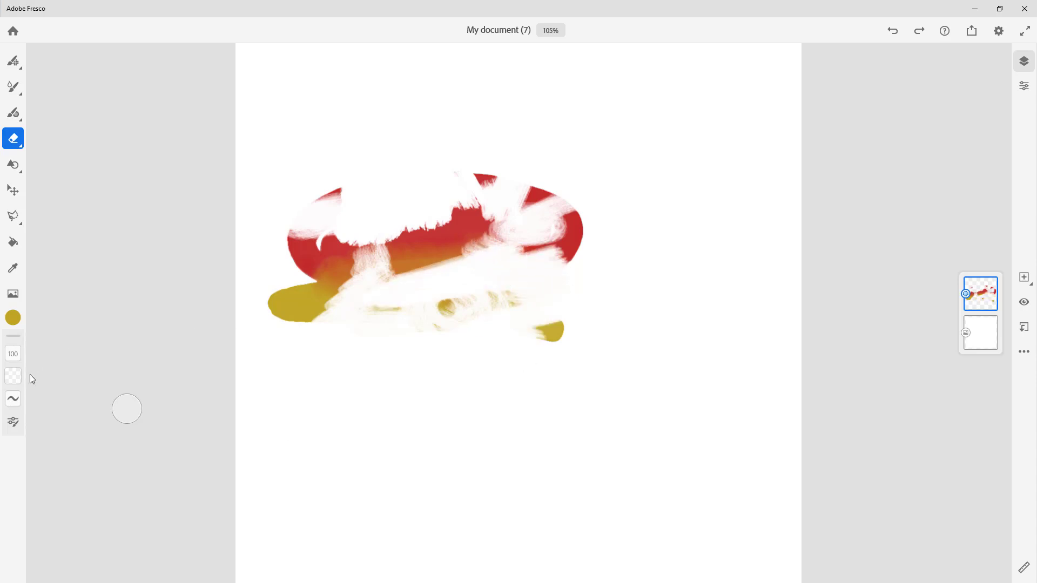
pyautogui.click(14, 424)
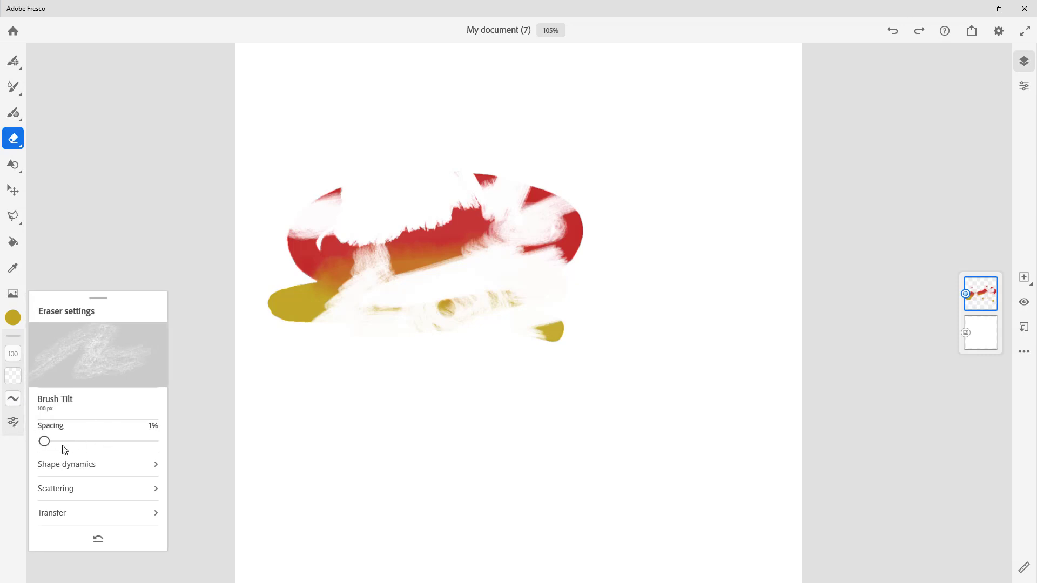
# Set eraser spacing to 0% and shape dynamics to 49% size jitter, 100% minimum diameter.
pyautogui.moveTo(49, 444)
pyautogui.mouseDown()
pyautogui.moveTo(102, 449)
pyautogui.moveTo(38, 445)
pyautogui.mouseUp()
pyautogui.click(128, 468)
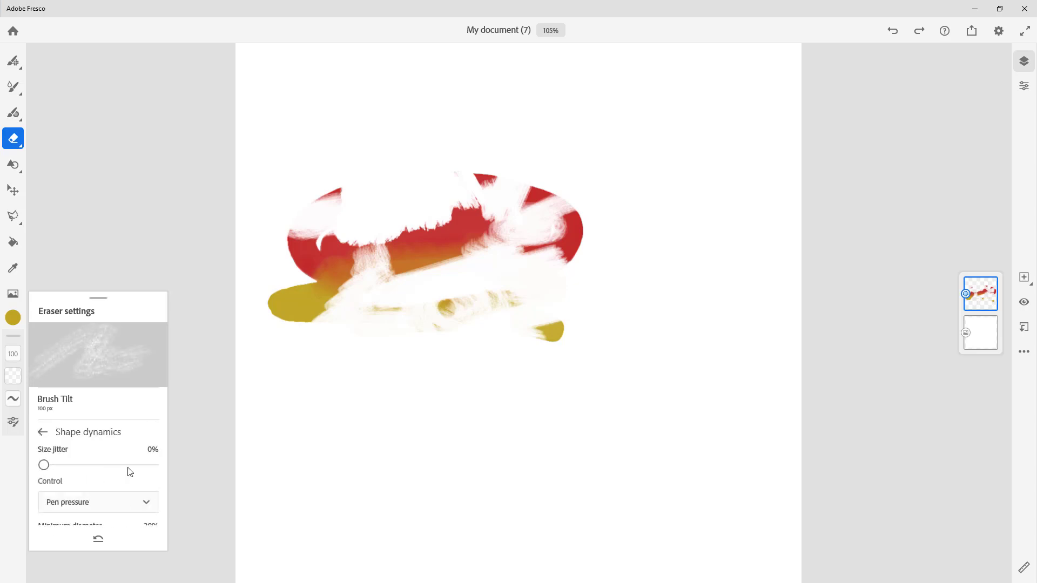
pyautogui.moveTo(47, 341); pyautogui.dragTo(99, 349)
pyautogui.moveTo(78, 413); pyautogui.dragTo(156, 413)
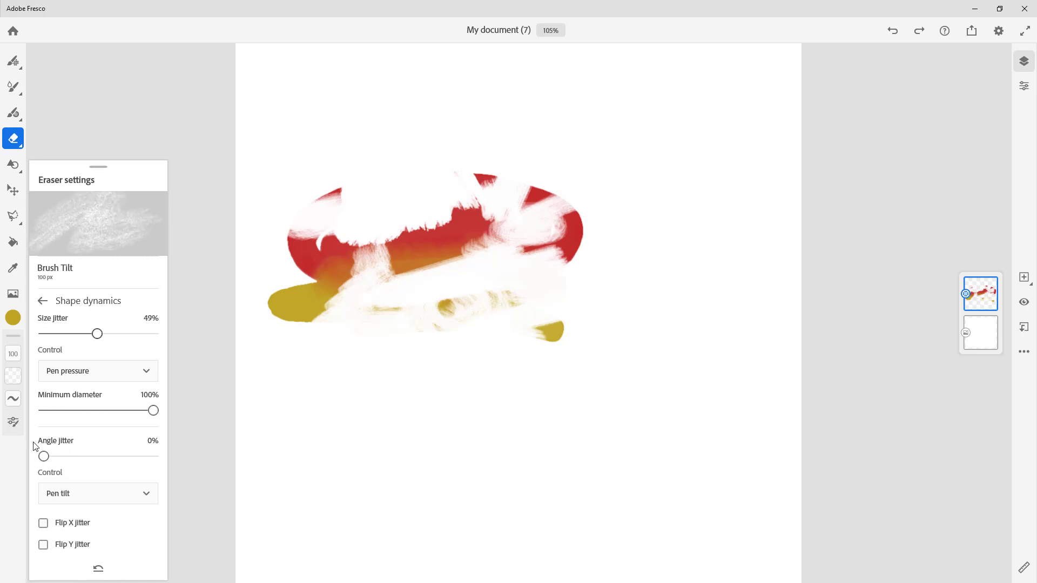
pyautogui.moveTo(43, 458); pyautogui.dragTo(64, 459)
pyautogui.click(81, 522)
pyautogui.click(82, 524)
pyautogui.click(43, 301)
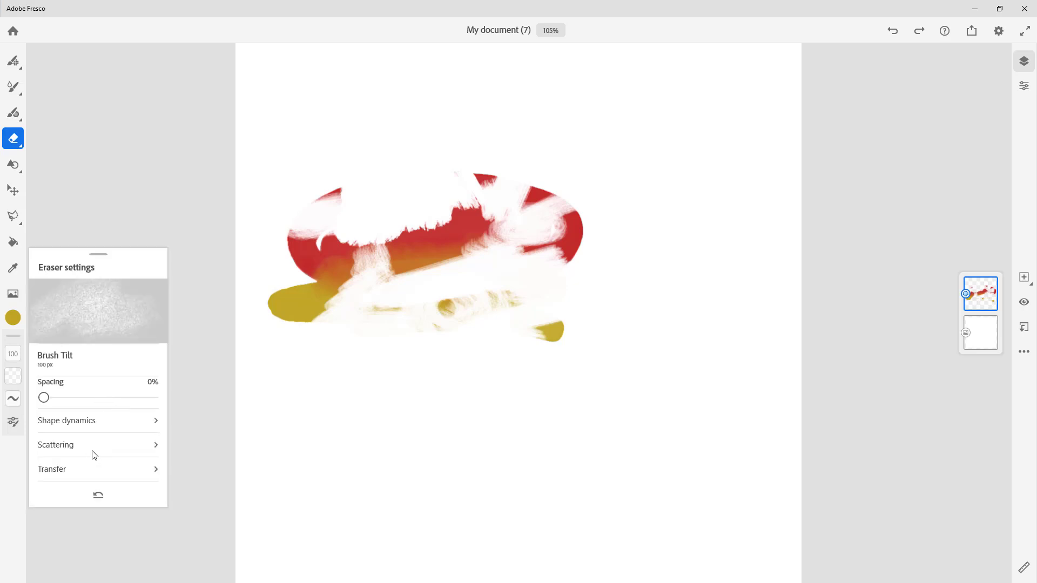
# Increase the eraser's scatter amount and set count jitter to 14%.
pyautogui.click(94, 455)
pyautogui.moveTo(44, 377)
pyautogui.mouseDown()
pyautogui.moveTo(72, 381)
pyautogui.moveTo(50, 377)
pyautogui.mouseUp()
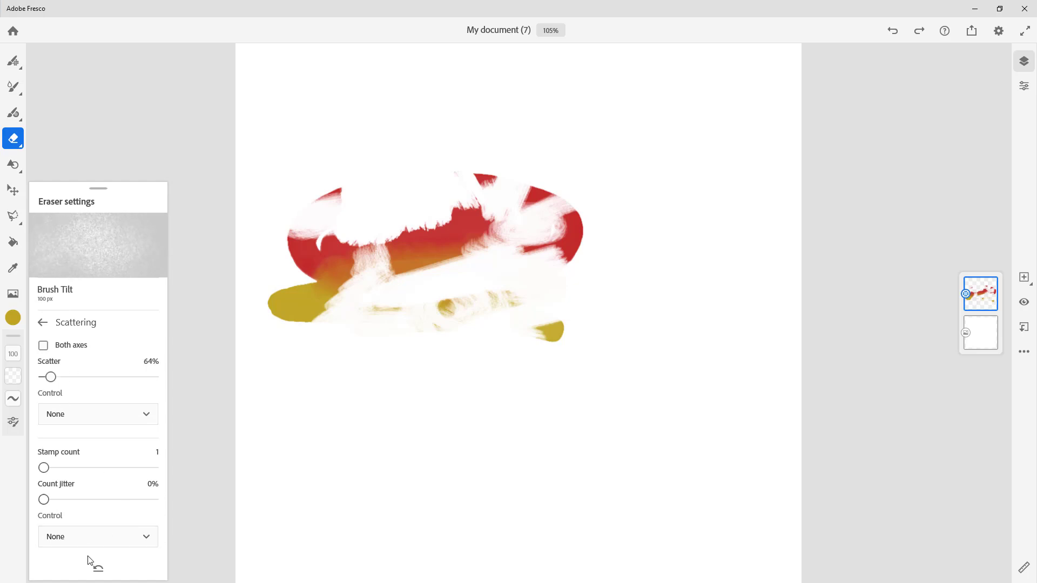
pyautogui.moveTo(44, 499)
pyautogui.mouseDown()
pyautogui.moveTo(76, 500)
pyautogui.moveTo(58, 500)
pyautogui.mouseUp()
pyautogui.click(43, 322)
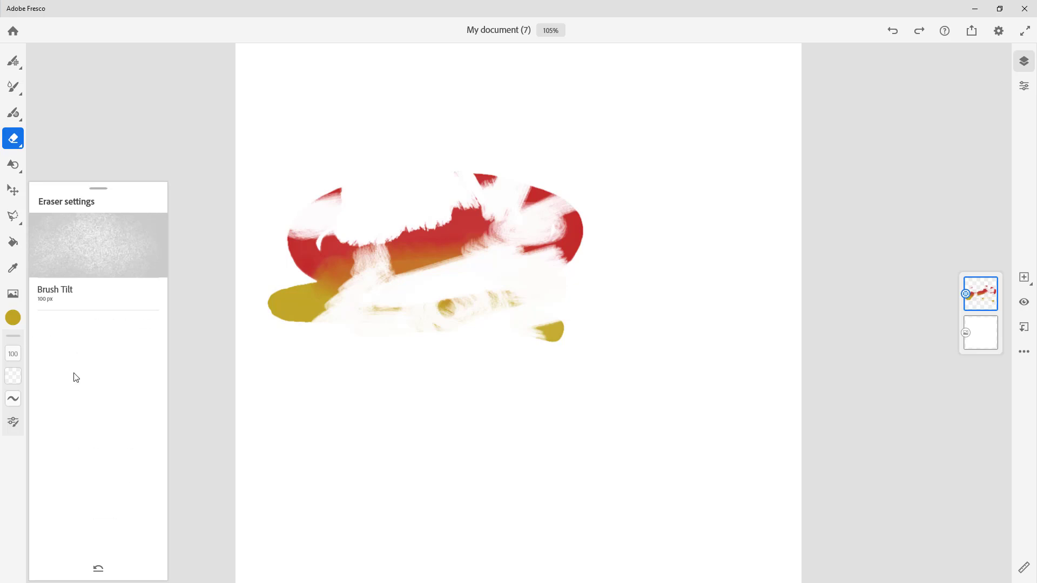
# Set the eraser's transfer opacity jitter to 21%.
pyautogui.click(89, 508)
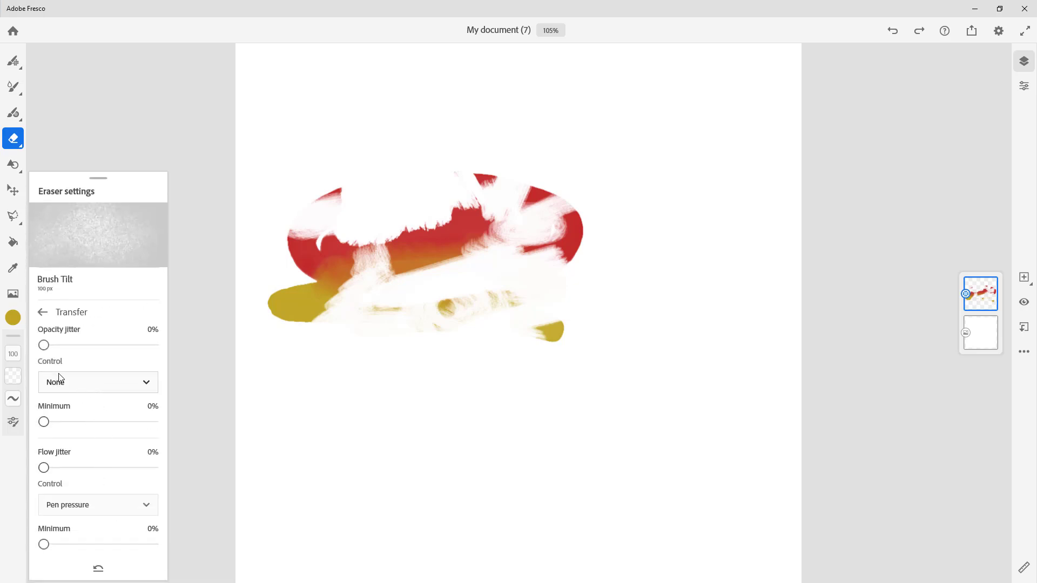
pyautogui.moveTo(36, 346); pyautogui.dragTo(67, 345)
pyautogui.click(107, 383)
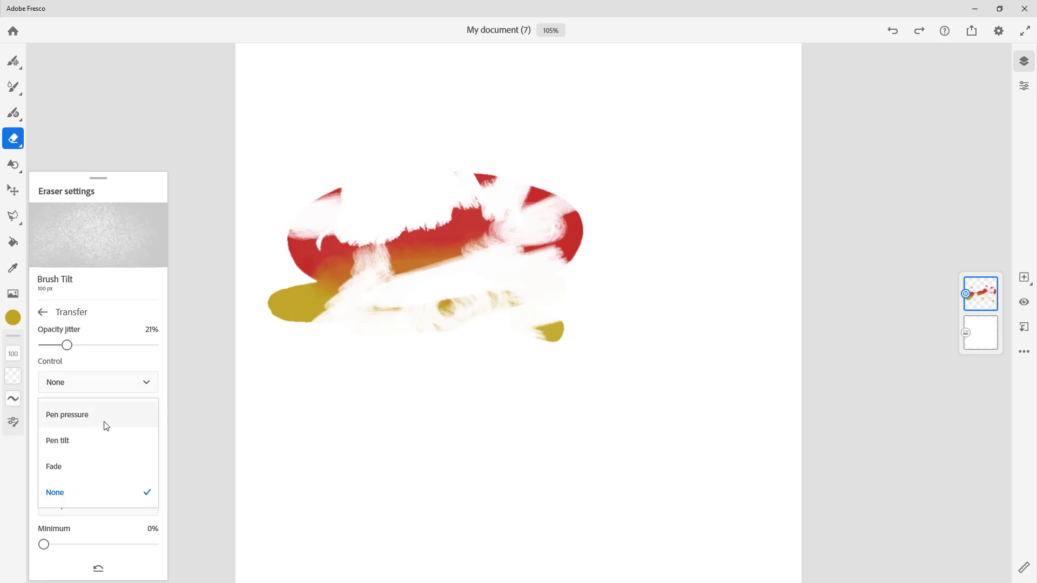
pyautogui.click(510, 244)
# Erase much of the red across the middle and the left yellow blob.
pyautogui.moveTo(510, 245)
pyautogui.mouseDown()
pyautogui.moveTo(342, 263)
pyautogui.moveTo(451, 217)
pyautogui.moveTo(354, 253)
pyautogui.mouseUp()
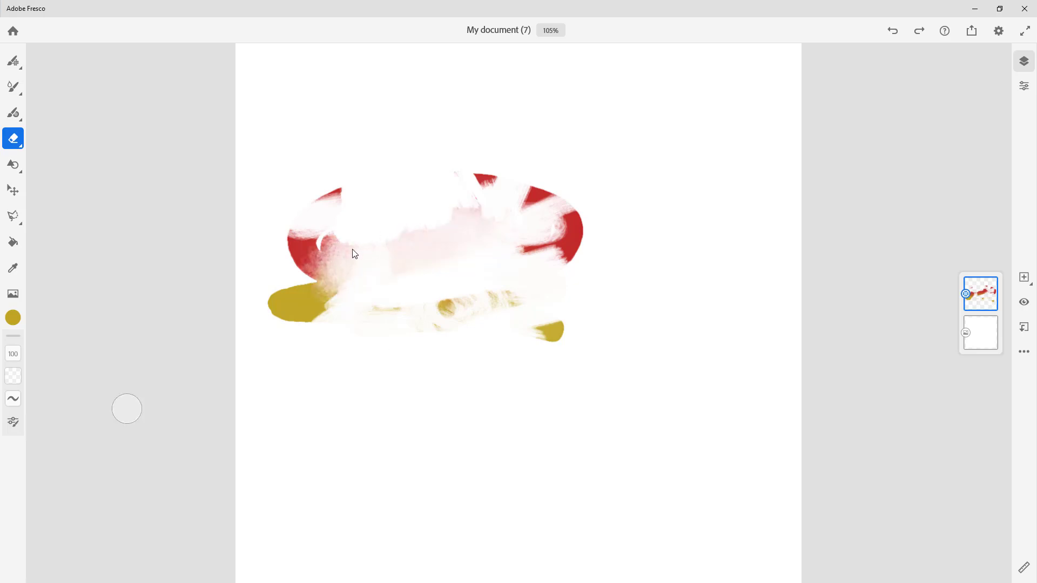
pyautogui.moveTo(271, 306)
pyautogui.mouseDown()
pyautogui.moveTo(429, 258)
pyautogui.moveTo(400, 243)
pyautogui.mouseUp()
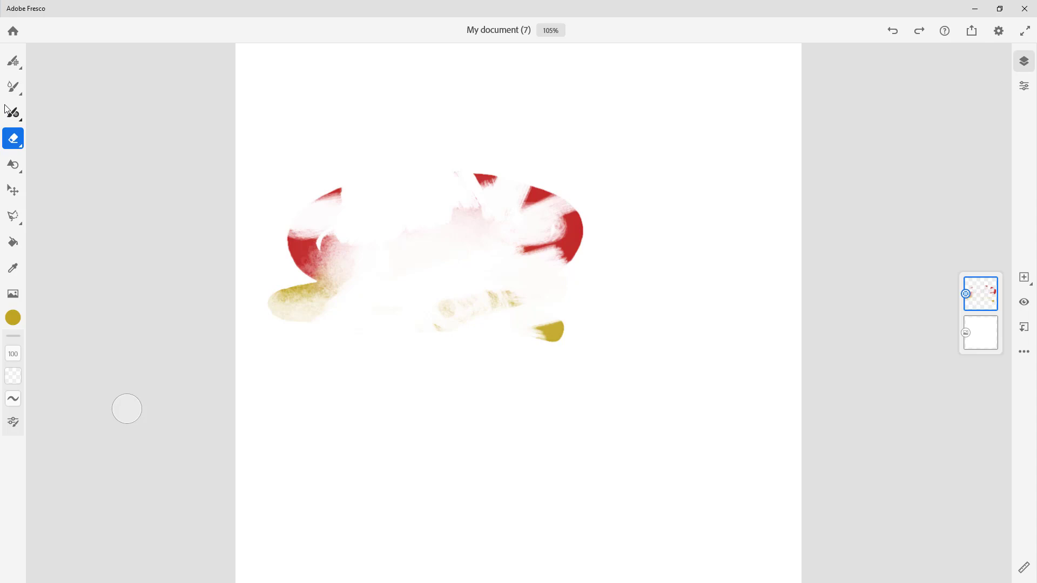
pyautogui.click(14, 89)
# Paint a long yellow scribble, then cover it with red-orange loops.
pyautogui.moveTo(459, 162)
pyautogui.mouseDown()
pyautogui.moveTo(427, 234)
pyautogui.moveTo(181, 267)
pyautogui.moveTo(308, 340)
pyautogui.moveTo(399, 356)
pyautogui.moveTo(345, 144)
pyautogui.mouseUp()
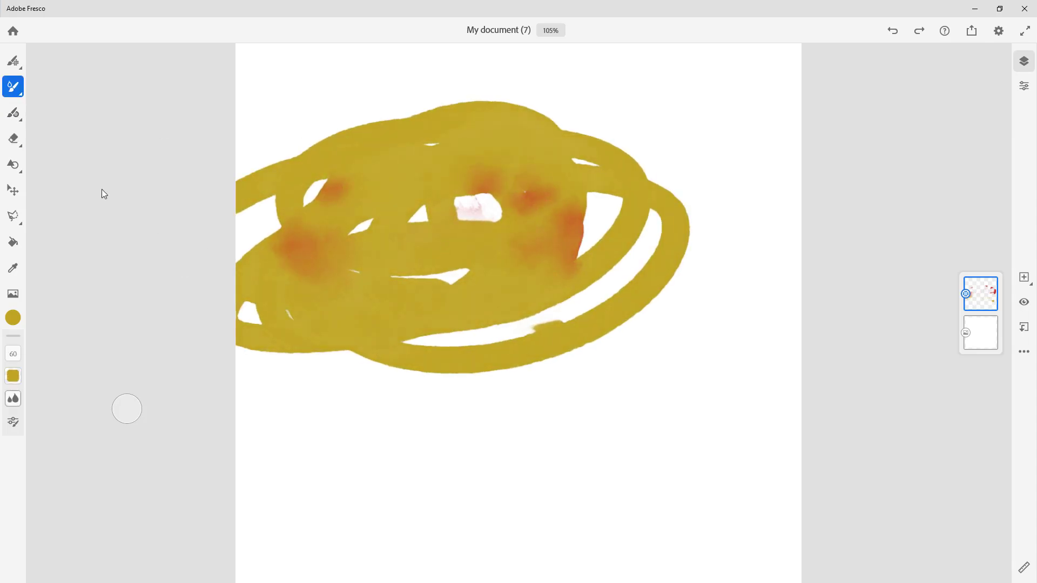
pyautogui.click(13, 318)
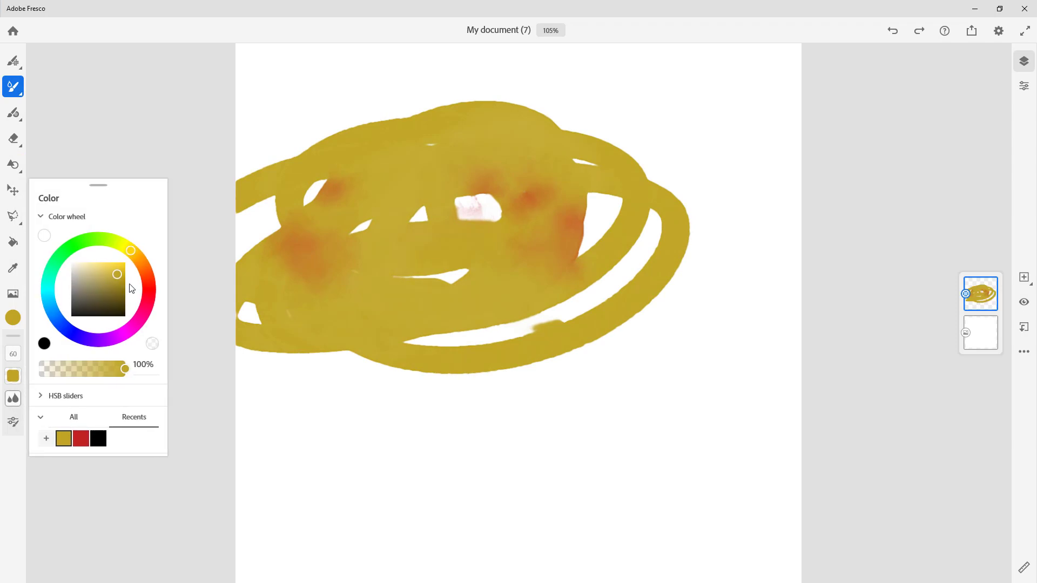
pyautogui.click(151, 289)
pyautogui.moveTo(459, 387)
pyautogui.mouseDown()
pyautogui.moveTo(264, 306)
pyautogui.moveTo(354, 152)
pyautogui.moveTo(335, 209)
pyautogui.mouseUp()
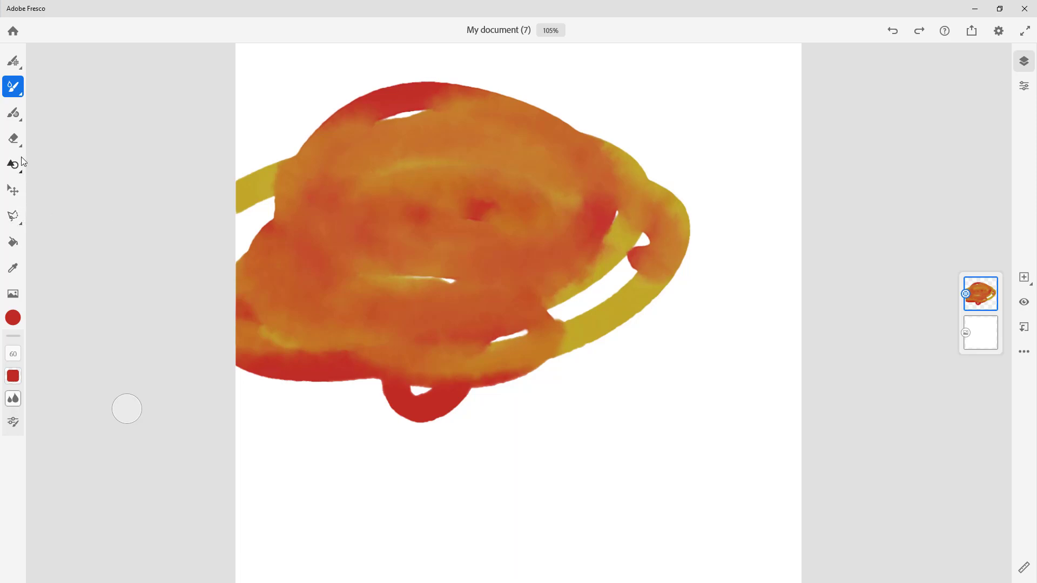
# Erase the painting's upper-left and top to white.
pyautogui.click(14, 139)
pyautogui.moveTo(389, 129)
pyautogui.mouseDown()
pyautogui.moveTo(299, 178)
pyautogui.moveTo(462, 157)
pyautogui.mouseUp()
pyautogui.moveTo(362, 171)
pyautogui.mouseDown()
pyautogui.moveTo(442, 113)
pyautogui.moveTo(416, 129)
pyautogui.moveTo(367, 114)
pyautogui.moveTo(365, 100)
pyautogui.moveTo(271, 146)
pyautogui.mouseUp()
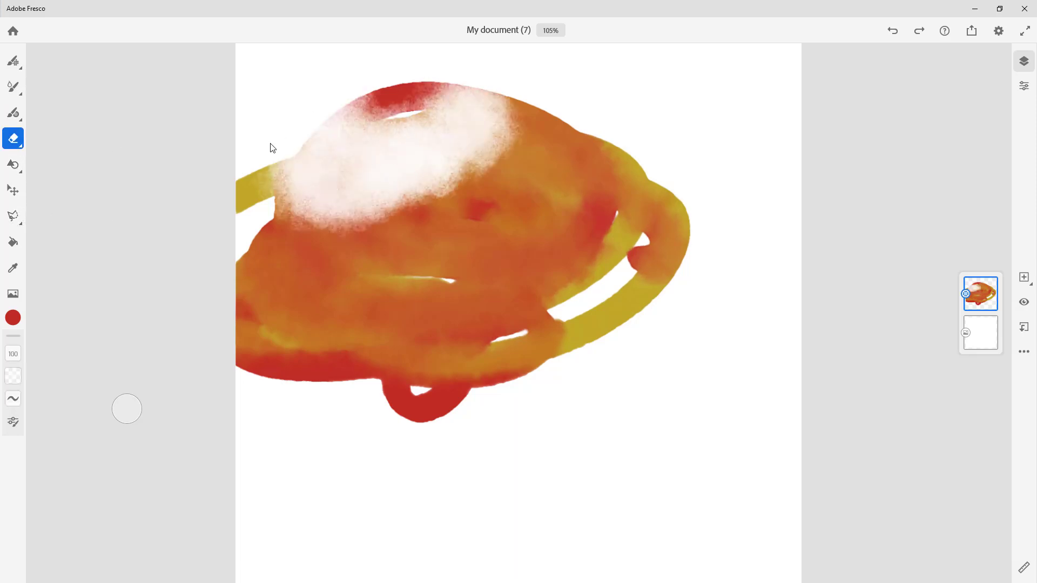
# Erase a solid patch at upper right with the Gritty Circle eraser.
pyautogui.click(21, 145)
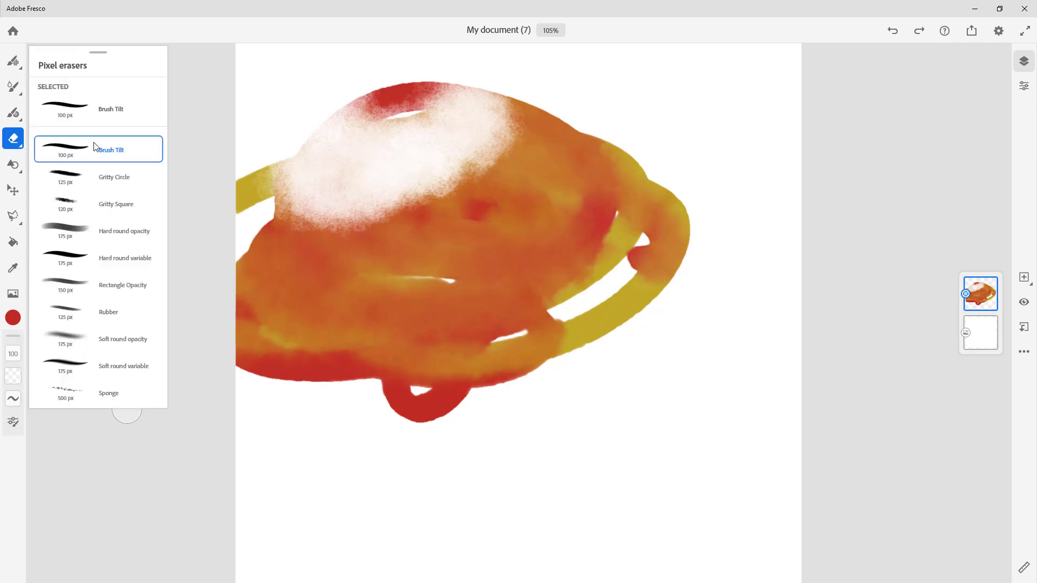
pyautogui.click(133, 183)
pyautogui.moveTo(525, 157)
pyautogui.mouseDown()
pyautogui.moveTo(588, 166)
pyautogui.moveTo(572, 186)
pyautogui.mouseUp()
# Erase speckles in the left orange with the Gritty Square eraser.
pyautogui.click(17, 142)
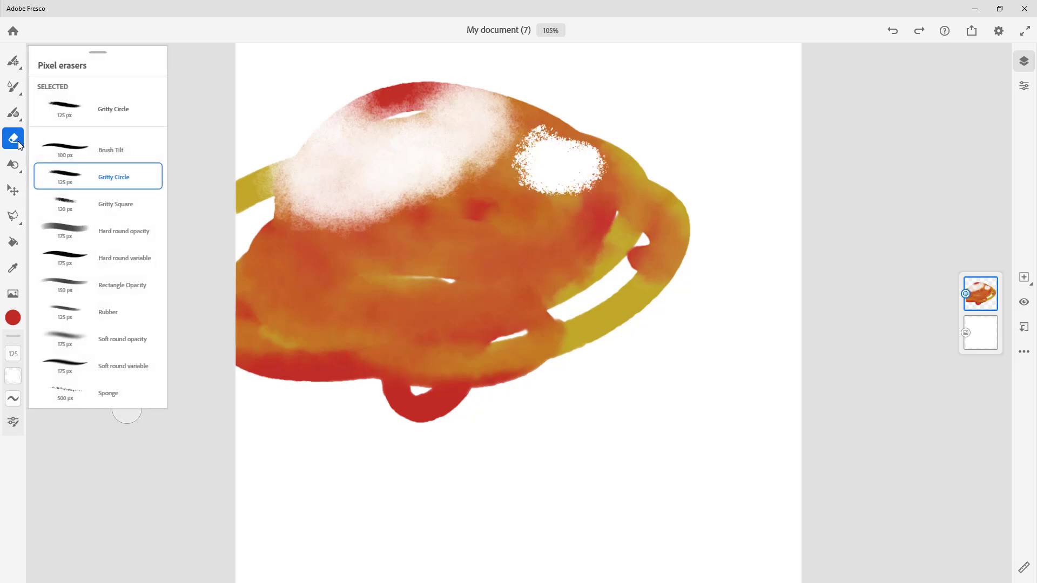
pyautogui.click(105, 203)
pyautogui.moveTo(276, 221)
pyautogui.mouseDown()
pyautogui.moveTo(265, 295)
pyautogui.moveTo(318, 277)
pyautogui.mouseUp()
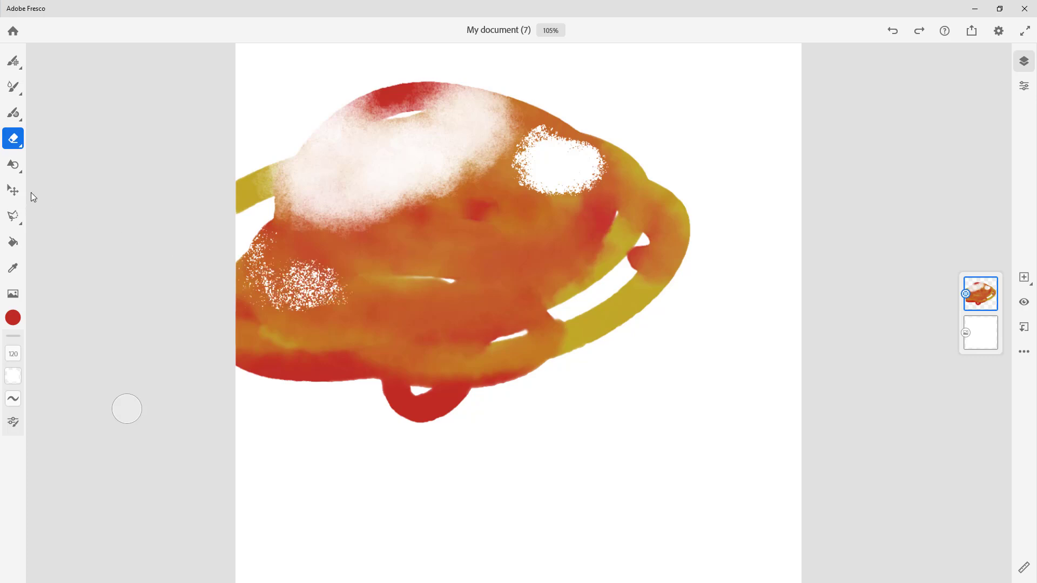
# Erase a broad pale sweep over the lower left with the Hard round opacity eraser.
pyautogui.click(14, 140)
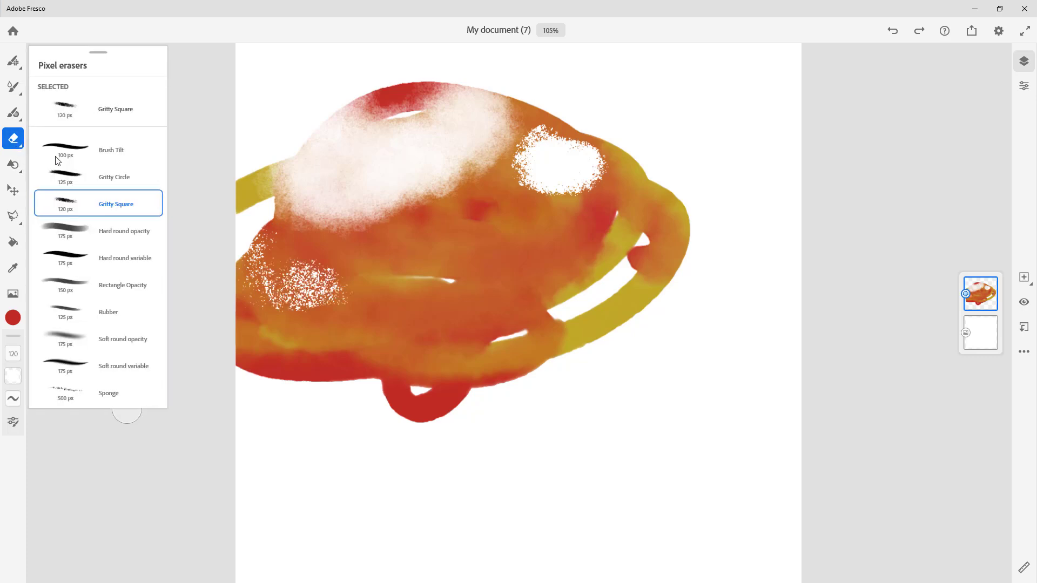
pyautogui.click(116, 237)
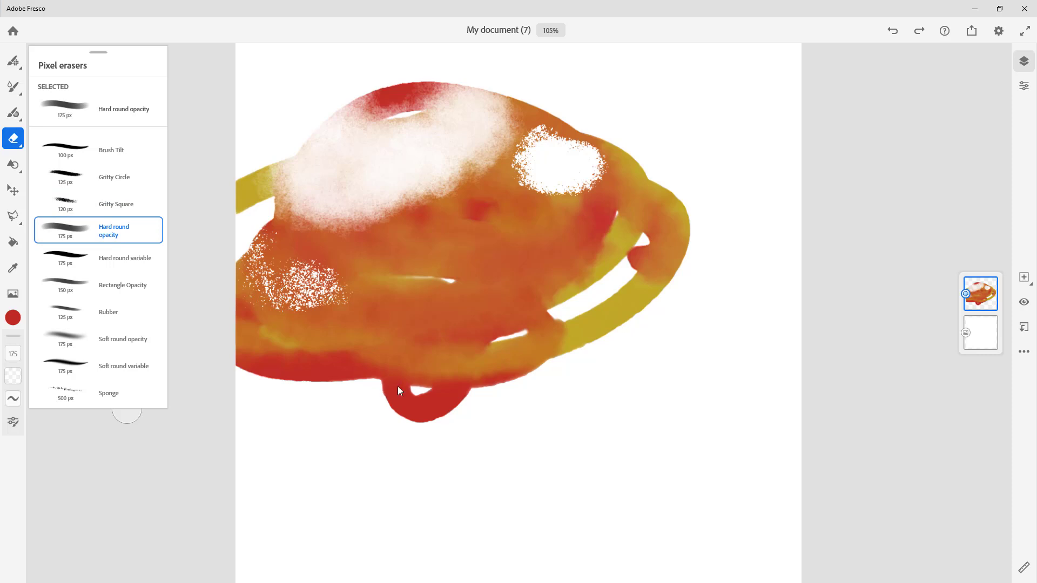
pyautogui.moveTo(362, 363)
pyautogui.mouseDown()
pyautogui.moveTo(386, 366)
pyautogui.moveTo(308, 342)
pyautogui.moveTo(313, 331)
pyautogui.moveTo(273, 378)
pyautogui.moveTo(245, 361)
pyautogui.moveTo(282, 348)
pyautogui.moveTo(319, 353)
pyautogui.moveTo(283, 359)
pyautogui.mouseUp()
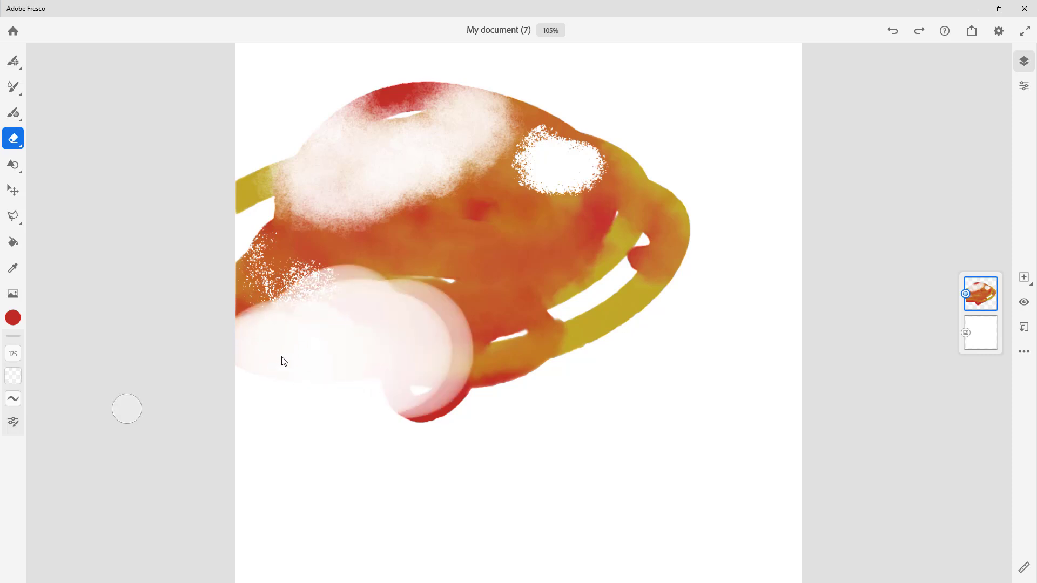
# Erase a soft white patch mid-canvas with the Soft round variable eraser.
pyautogui.click(13, 139)
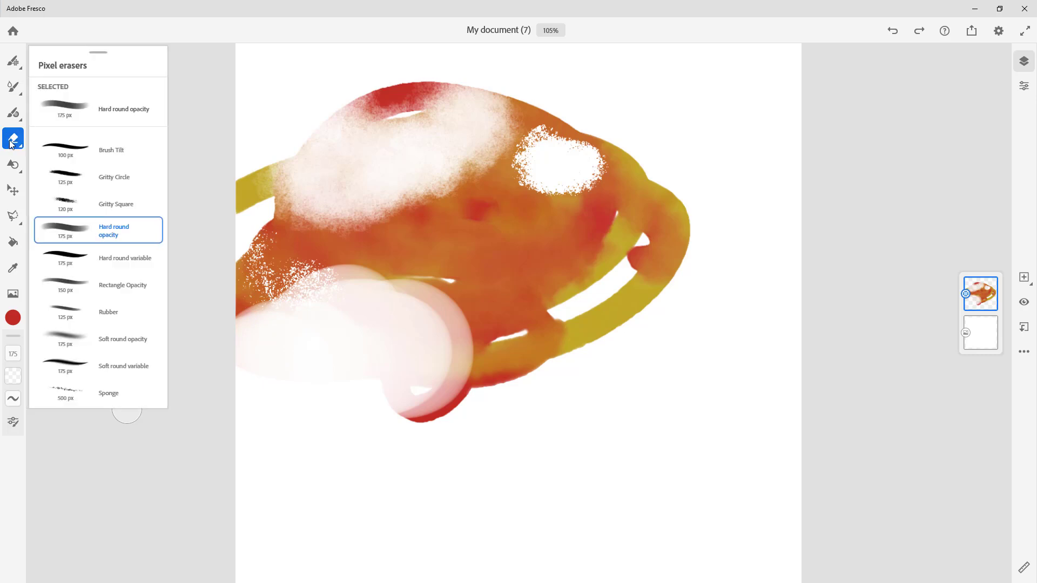
pyautogui.click(104, 366)
pyautogui.moveTo(542, 307); pyautogui.dragTo(488, 283)
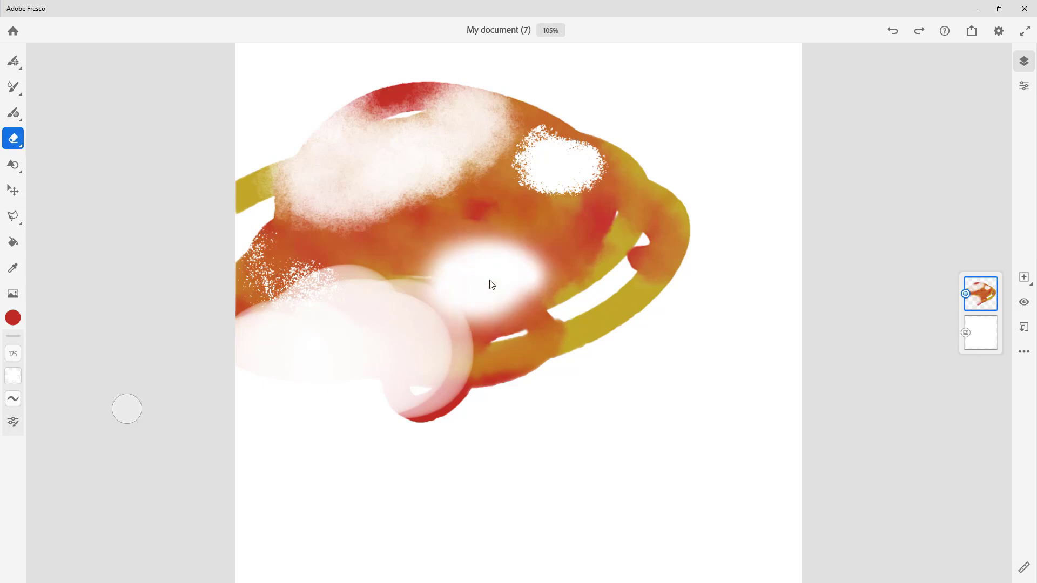
# Clear spongy patches of orange across the top with the 500 px Sponge eraser.
pyautogui.click(13, 143)
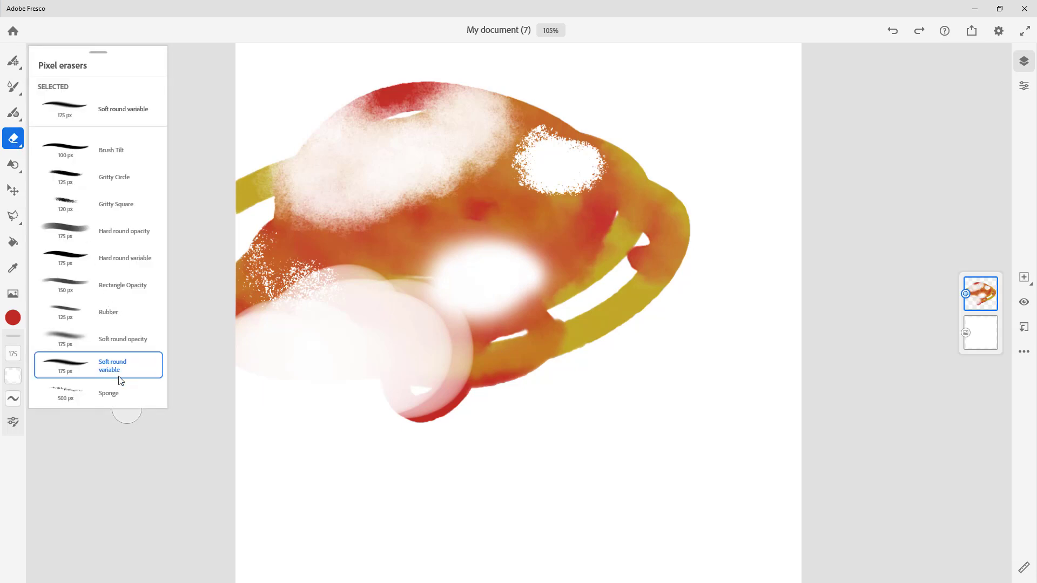
pyautogui.click(126, 394)
pyautogui.moveTo(495, 211)
pyautogui.mouseDown()
pyautogui.moveTo(436, 219)
pyautogui.moveTo(309, 270)
pyautogui.moveTo(332, 246)
pyautogui.moveTo(254, 233)
pyautogui.moveTo(266, 275)
pyautogui.moveTo(522, 264)
pyautogui.moveTo(620, 200)
pyautogui.moveTo(491, 320)
pyautogui.moveTo(484, 401)
pyautogui.moveTo(704, 188)
pyautogui.moveTo(381, 20)
pyautogui.moveTo(343, 138)
pyautogui.moveTo(279, 265)
pyautogui.moveTo(431, 285)
pyautogui.moveTo(398, 200)
pyautogui.mouseUp()
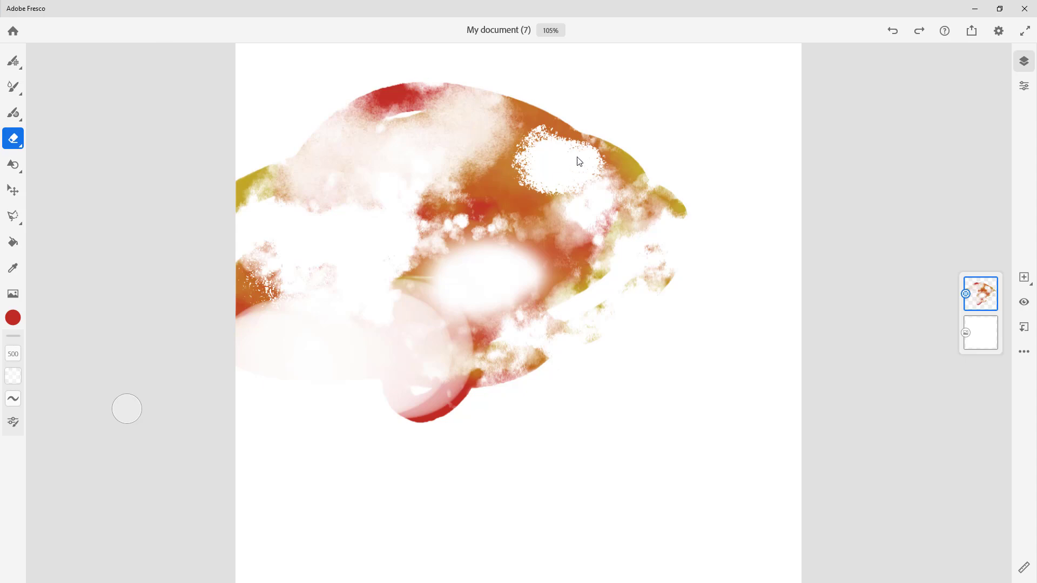
pyautogui.moveTo(579, 162)
pyautogui.mouseDown()
pyautogui.moveTo(516, 227)
pyautogui.moveTo(441, 172)
pyautogui.mouseUp()
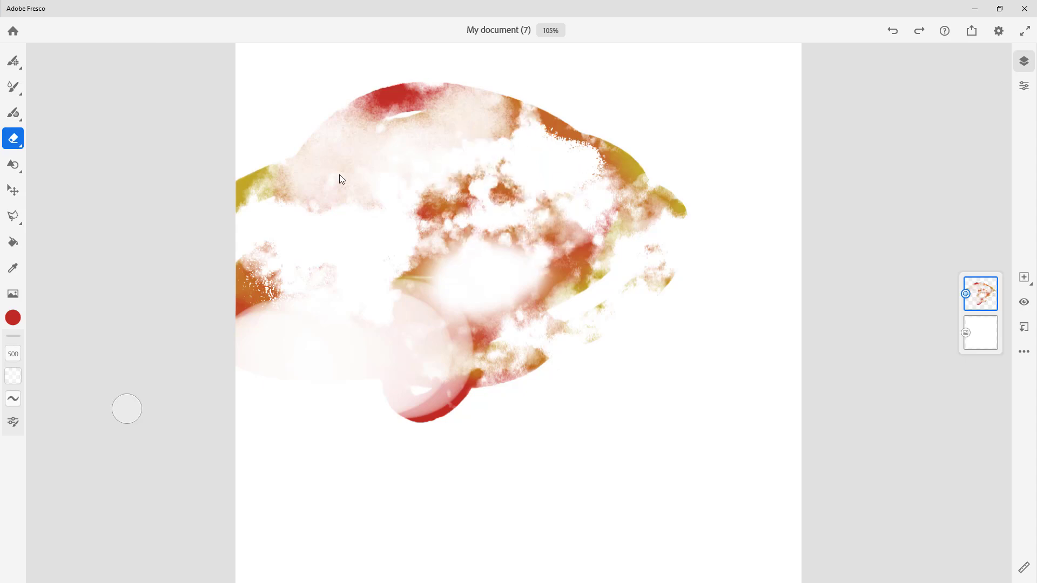